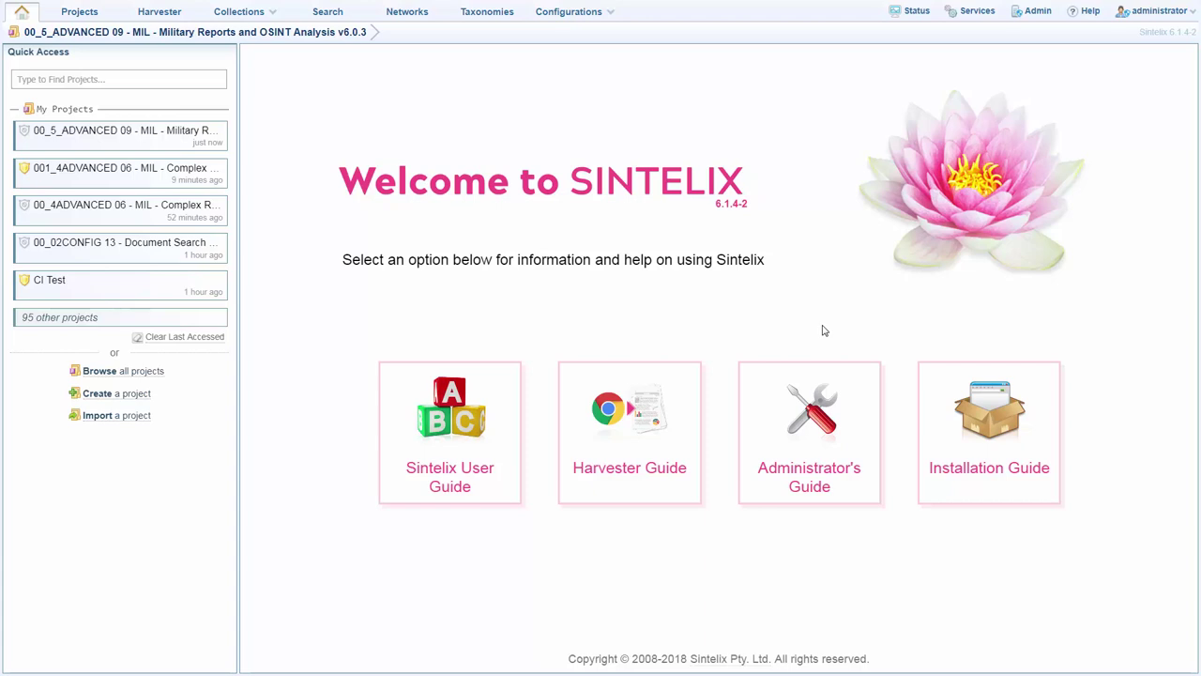
Go to the Projects page and open the 00_5_ADVANCED 09 - MIL project.
{"action": "left_click", "coordinate": [81, 11]}
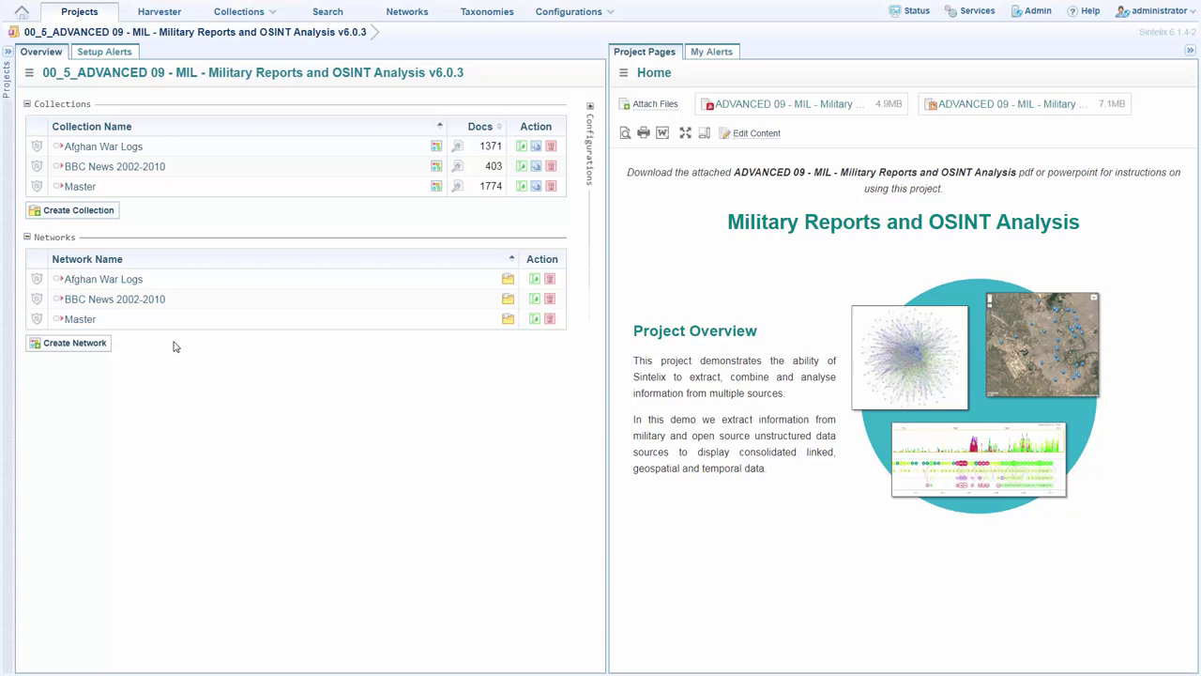
Open the Master network from the project's Networks list.
{"action": "left_click", "coordinate": [82, 319]}
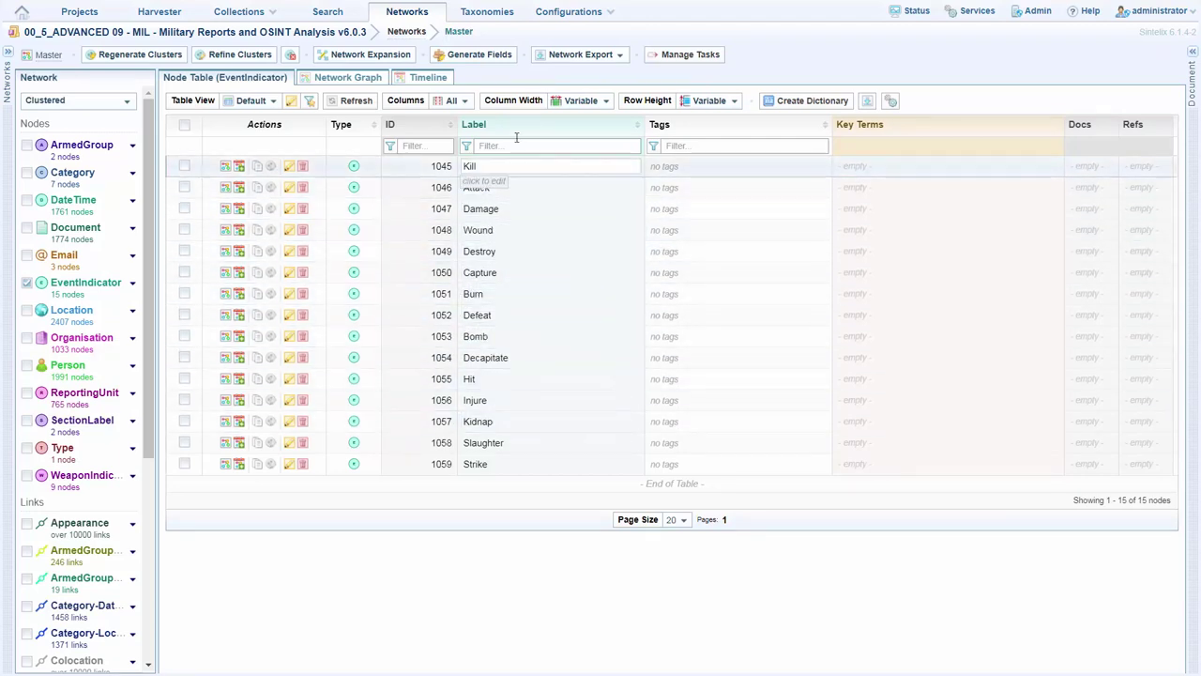
Add the DateTime and EventIndicator node types as rows on the Master network's timeline.
{"action": "left_click", "coordinate": [427, 79]}
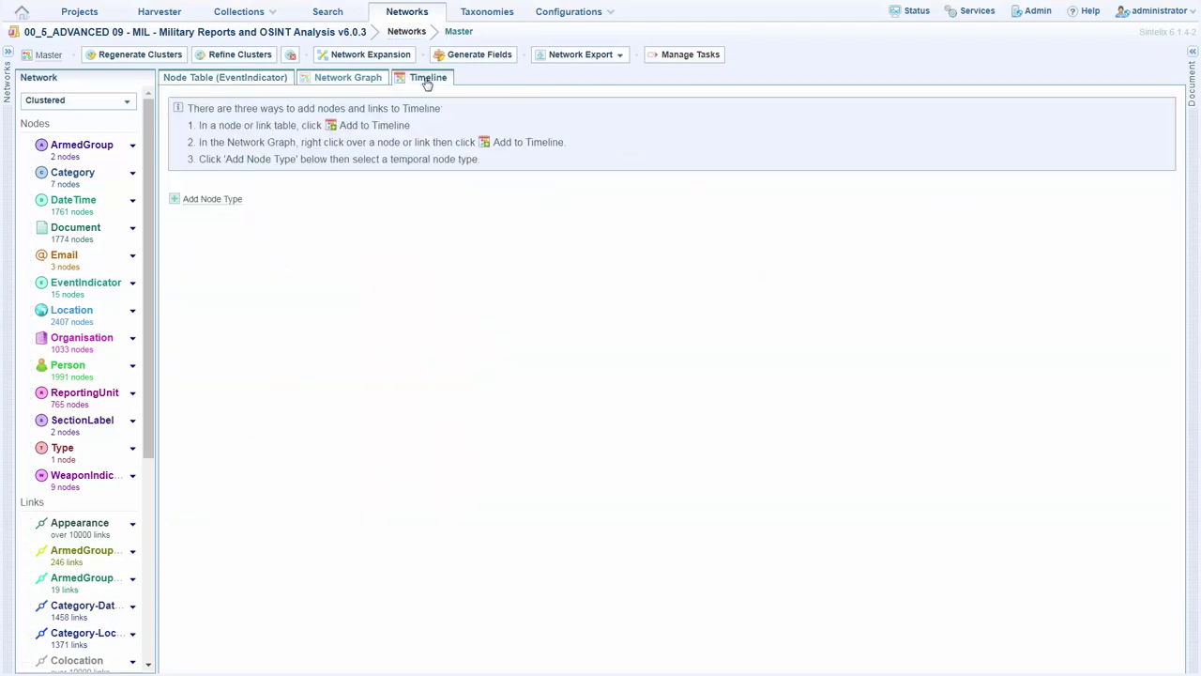
{"action": "left_click", "coordinate": [192, 201]}
{"action": "left_click", "coordinate": [216, 280]}
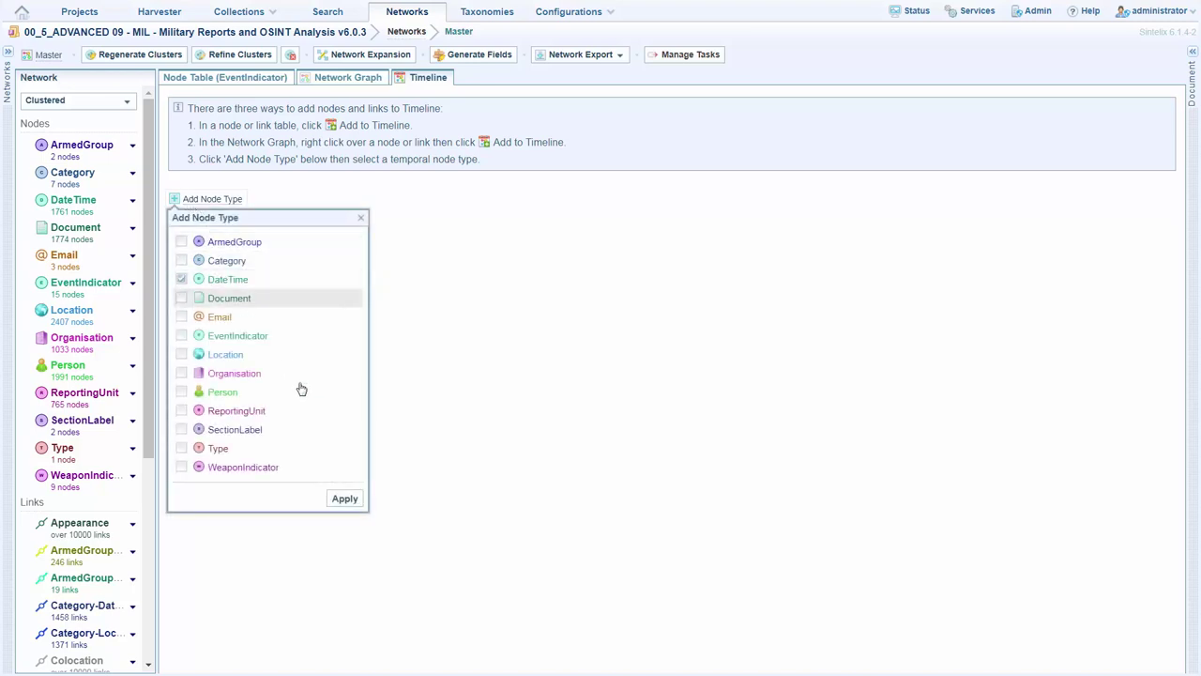
{"action": "left_click", "coordinate": [344, 498]}
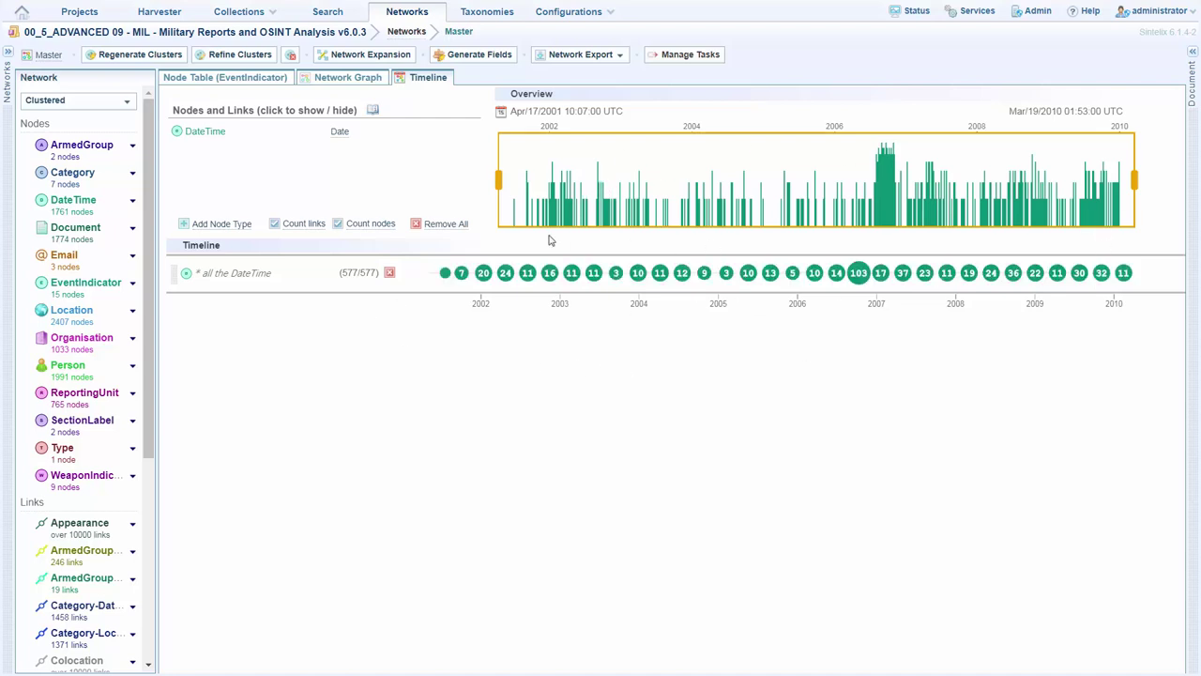
{"action": "left_click", "coordinate": [212, 224]}
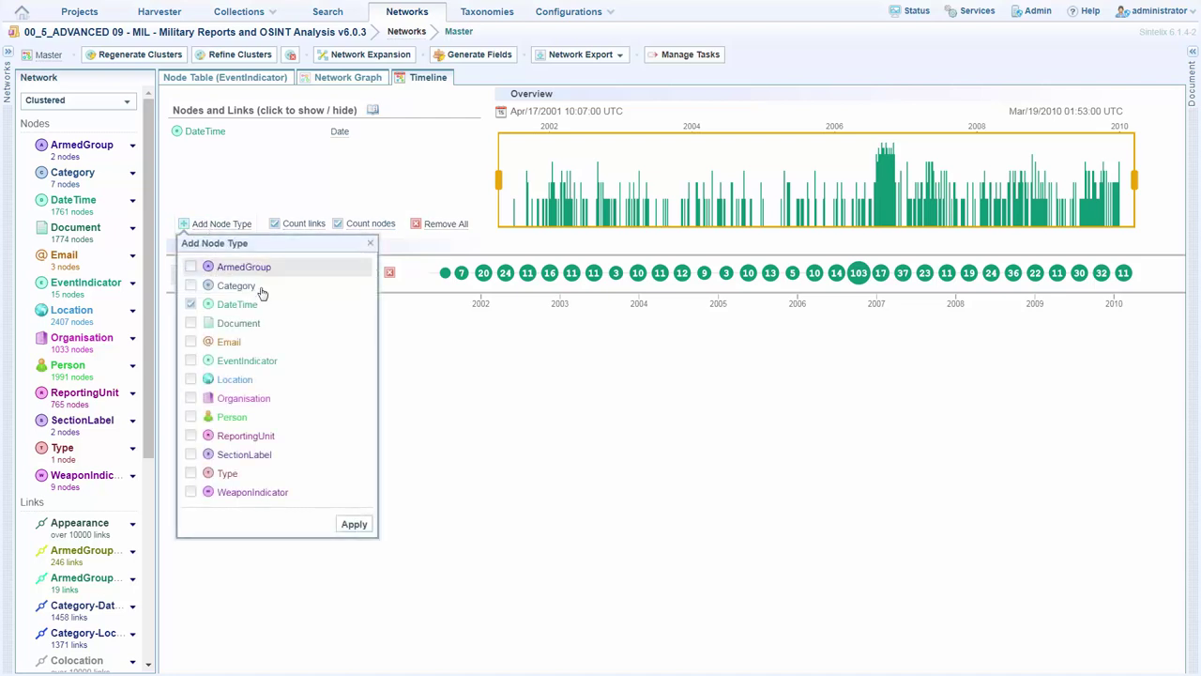
{"action": "left_click", "coordinate": [232, 364]}
{"action": "left_click", "coordinate": [354, 523]}
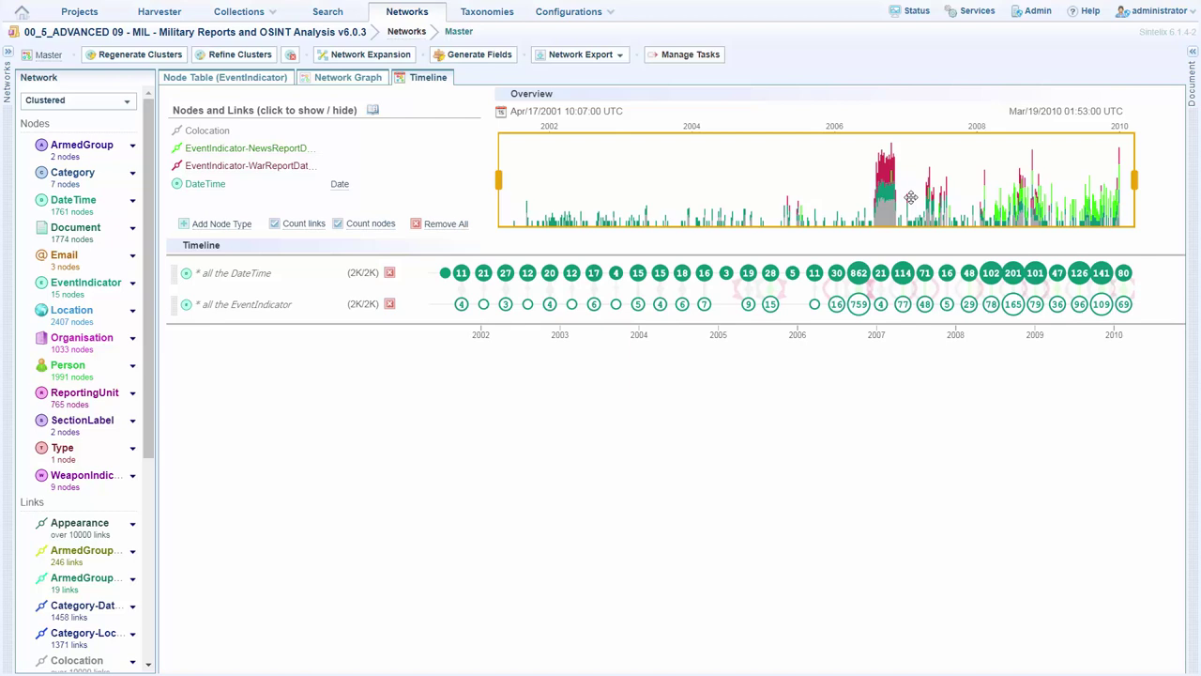
Zoom the timeline into the 2006–2007 range, then close the zoomed detail strip.
{"action": "scroll", "coordinate": [910, 197], "scroll_direction": "up", "scroll_amount": 5}
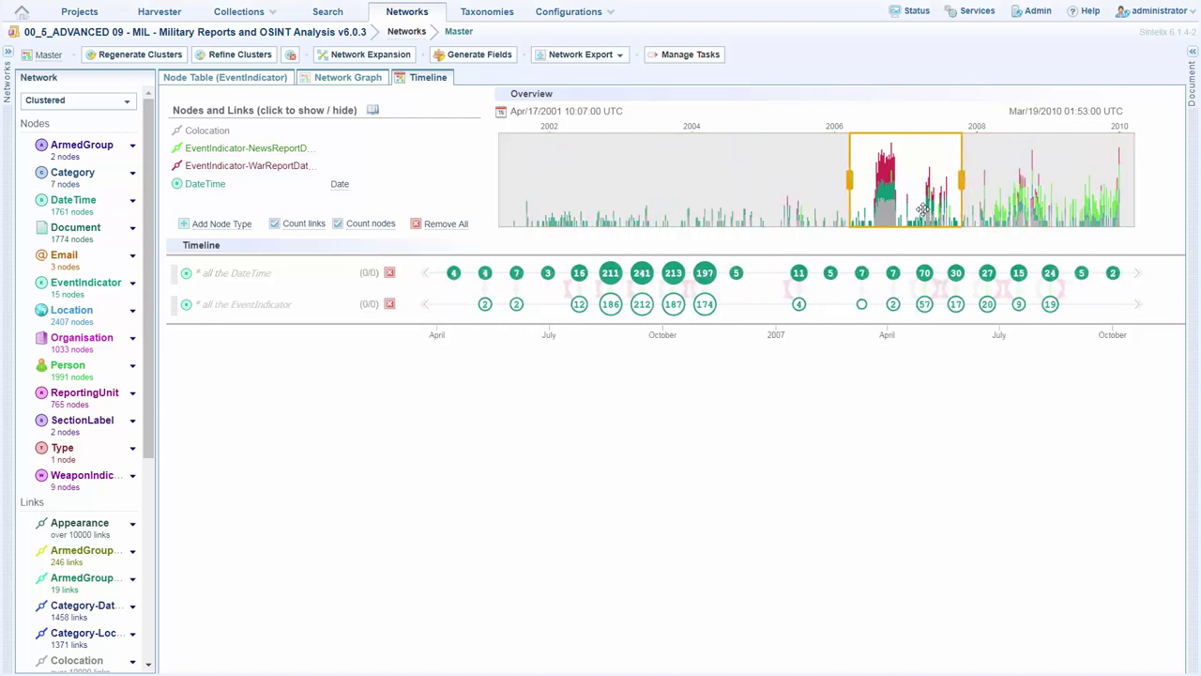
{"action": "scroll", "coordinate": [923, 210], "scroll_direction": "down", "scroll_amount": 2}
{"action": "right_click", "coordinate": [939, 201]}
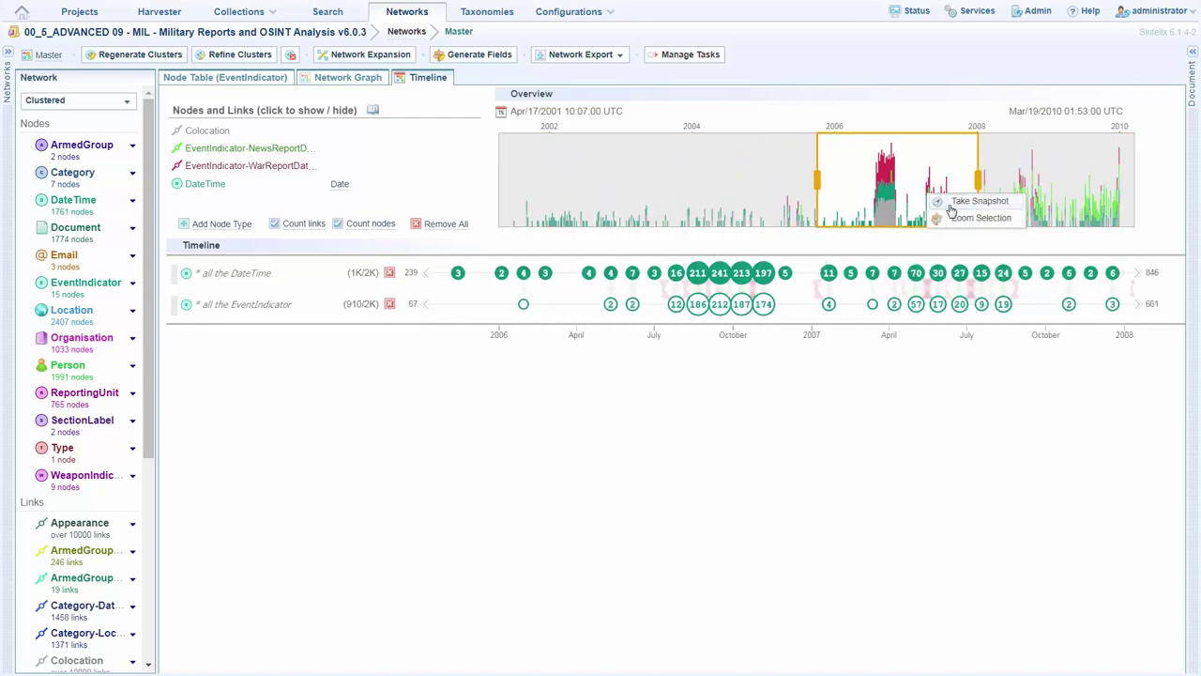
{"action": "left_click", "coordinate": [966, 217]}
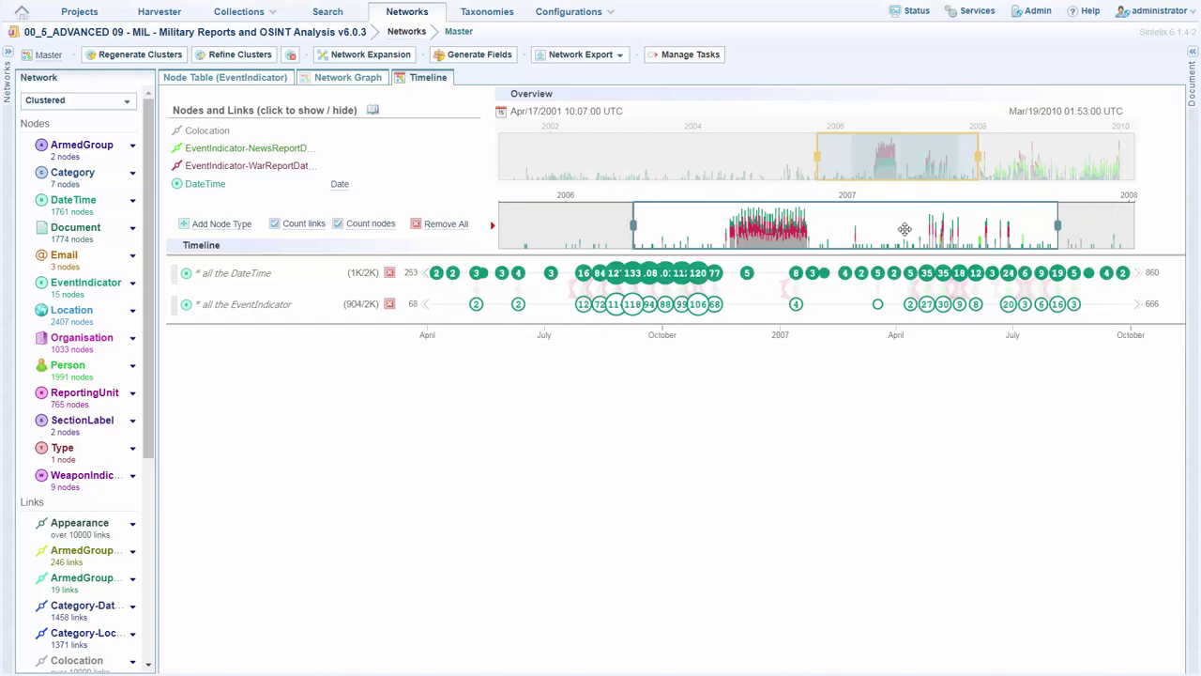
{"action": "right_click", "coordinate": [905, 229]}
{"action": "left_click", "coordinate": [938, 267]}
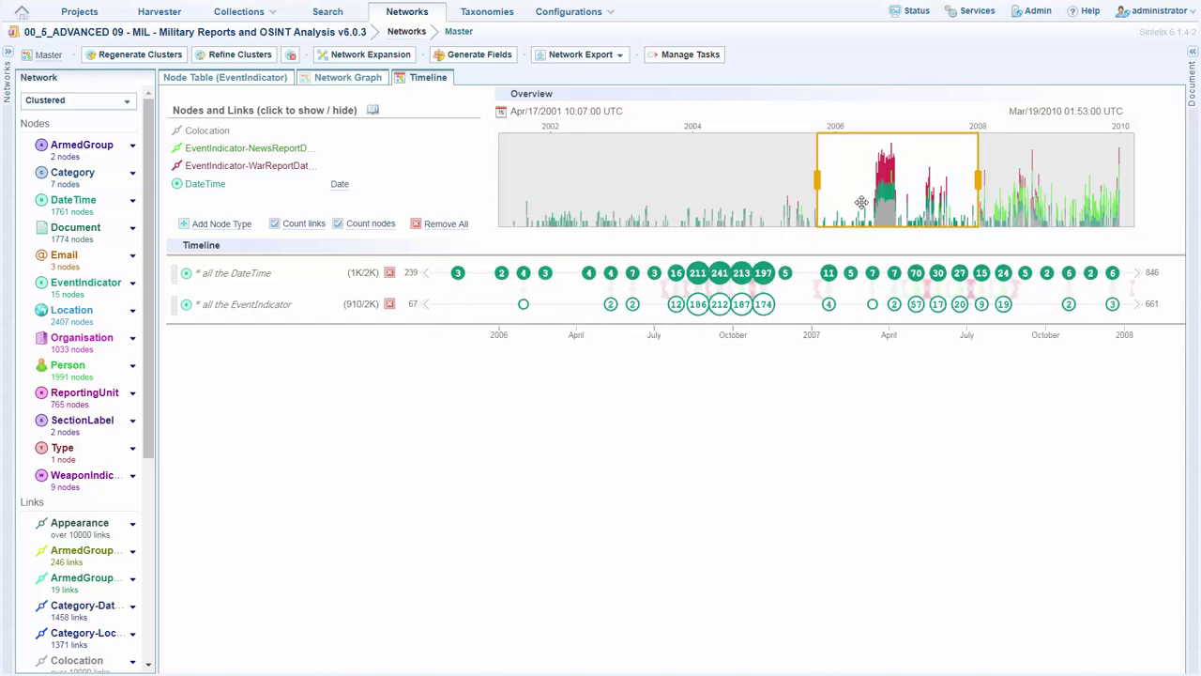
Open the Date Time Filter, look at its preset periods, and close it again.
{"action": "scroll", "coordinate": [860, 203], "scroll_direction": "down", "scroll_amount": 5}
{"action": "left_click", "coordinate": [499, 113]}
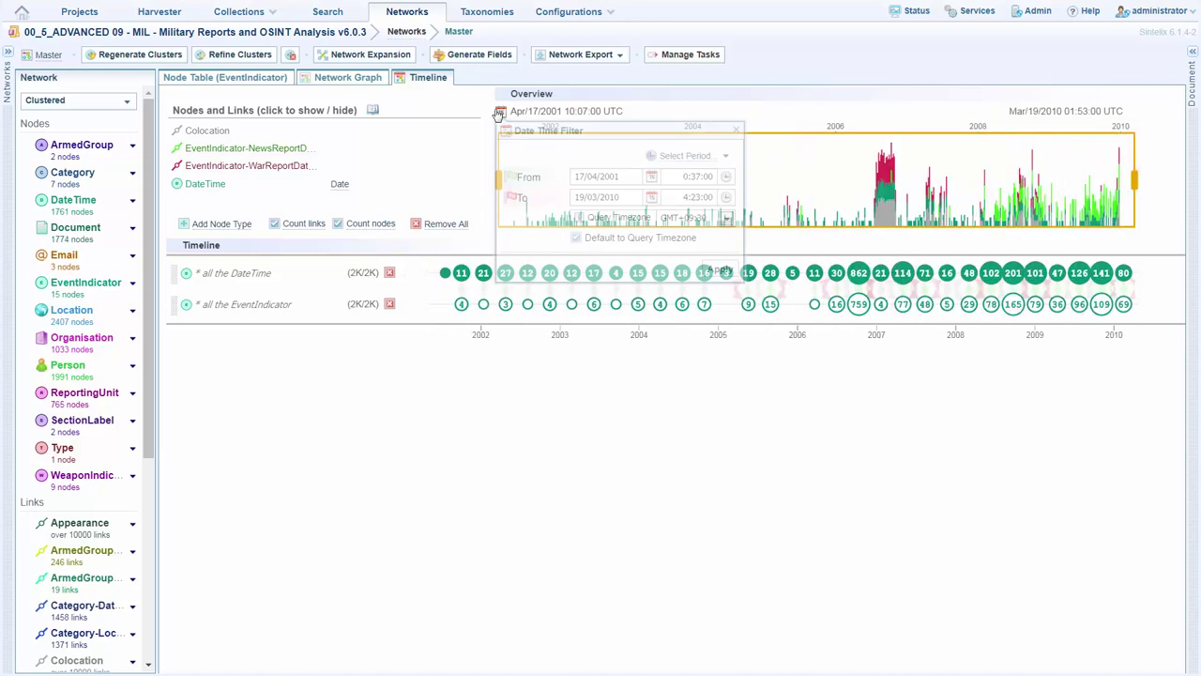
{"action": "left_click", "coordinate": [680, 154]}
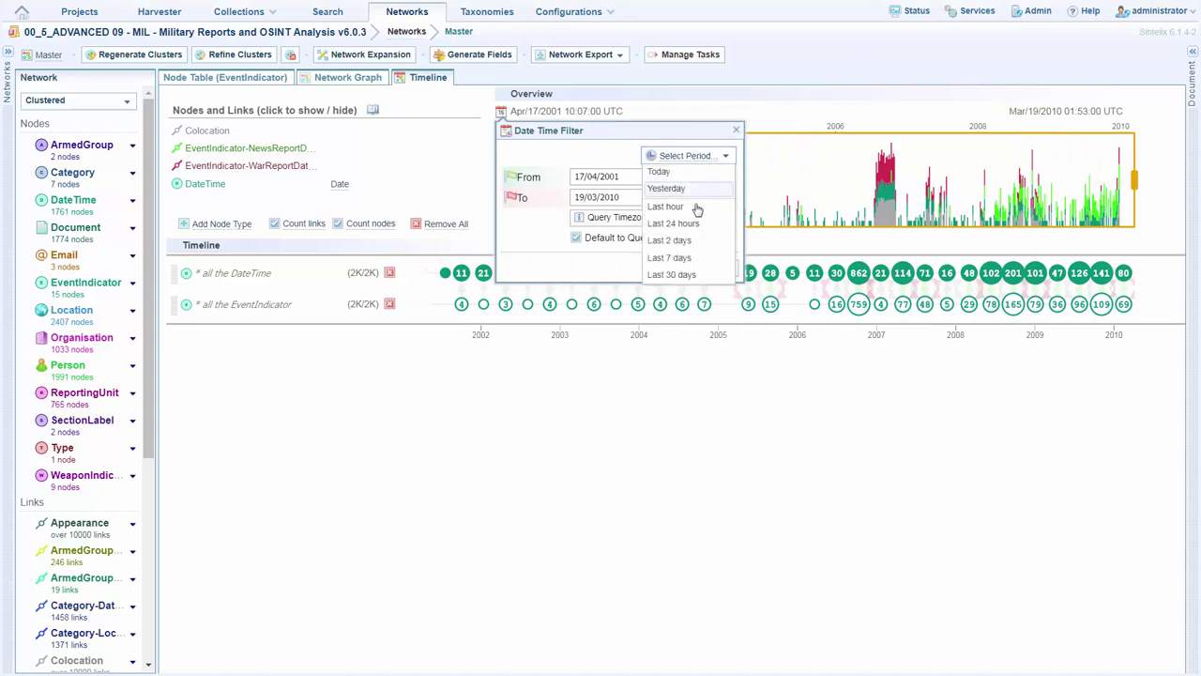
{"action": "left_click", "coordinate": [737, 132]}
{"action": "left_click", "coordinate": [737, 132]}
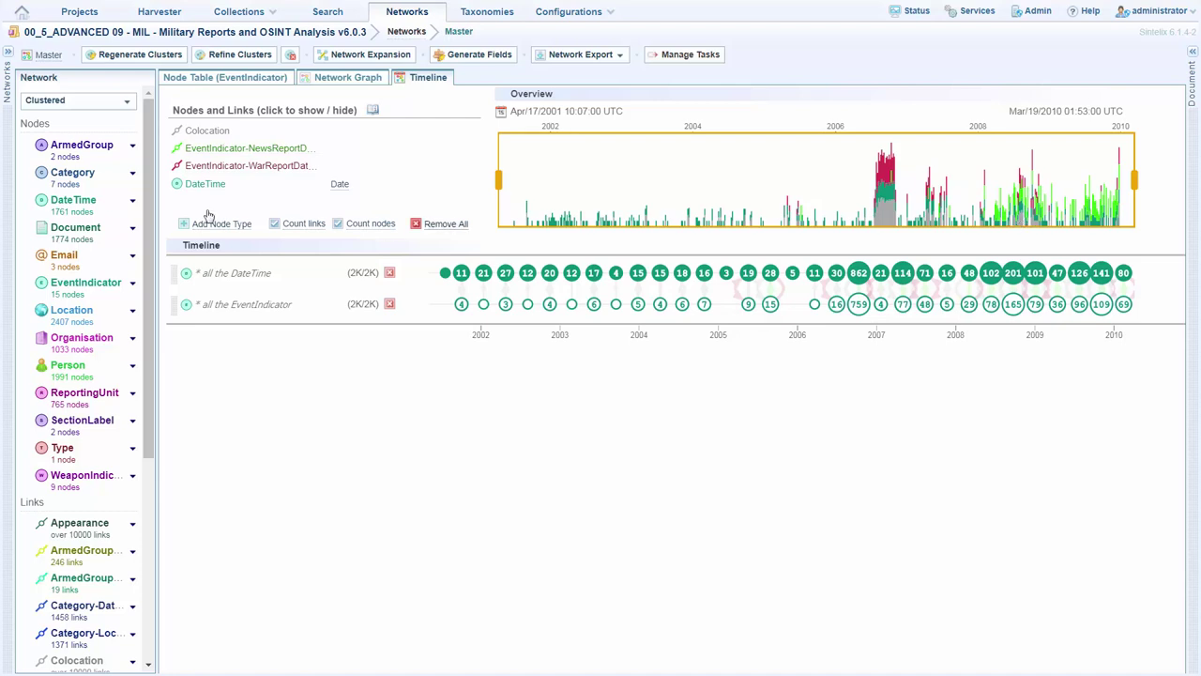
Add the Bomb indicator from the EventIndicator node table to the timeline as its own row.
{"action": "left_click", "coordinate": [229, 77]}
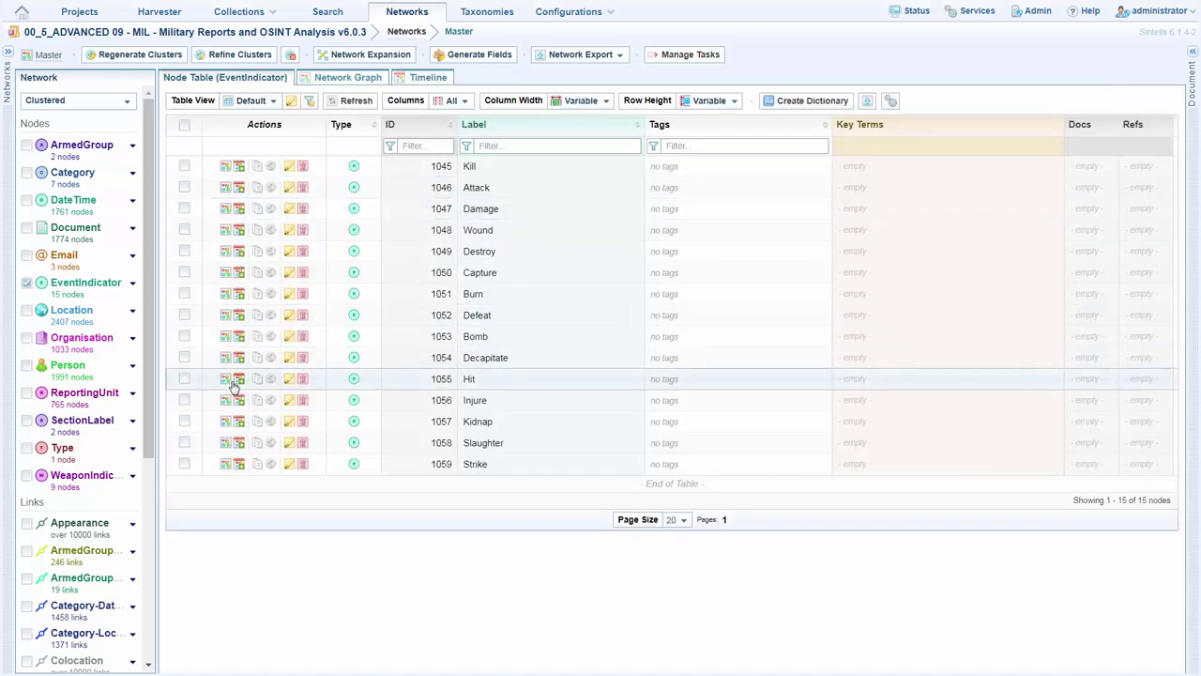
{"action": "left_click", "coordinate": [239, 337]}
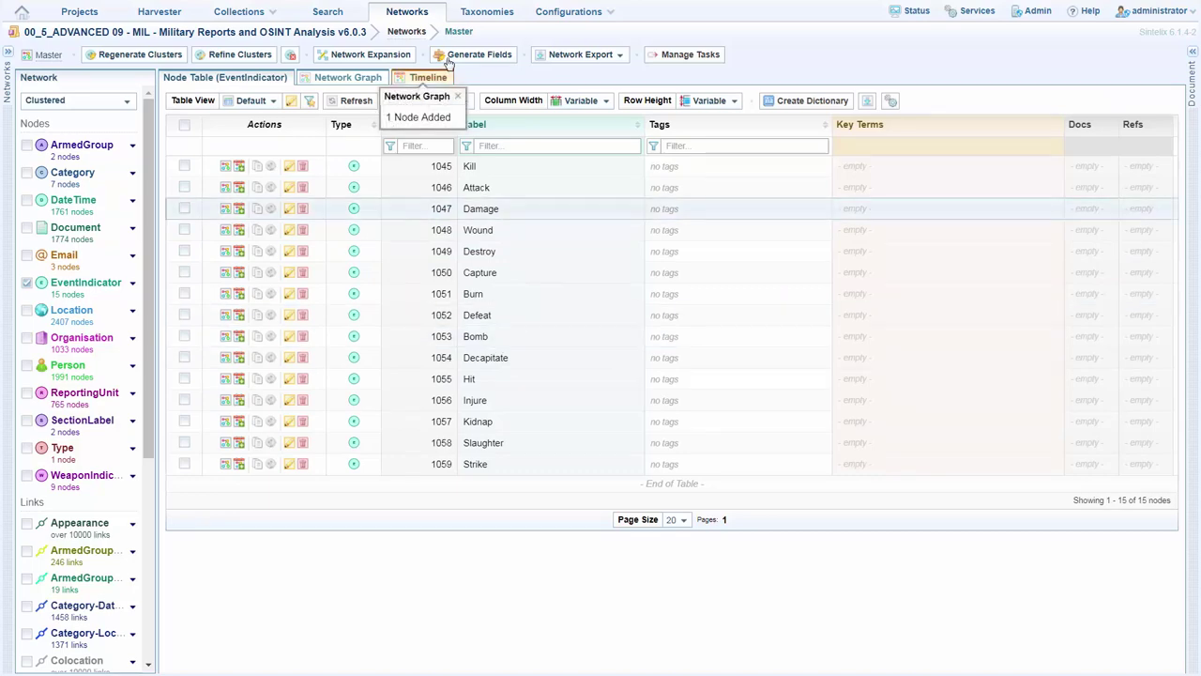
{"action": "left_click", "coordinate": [425, 77]}
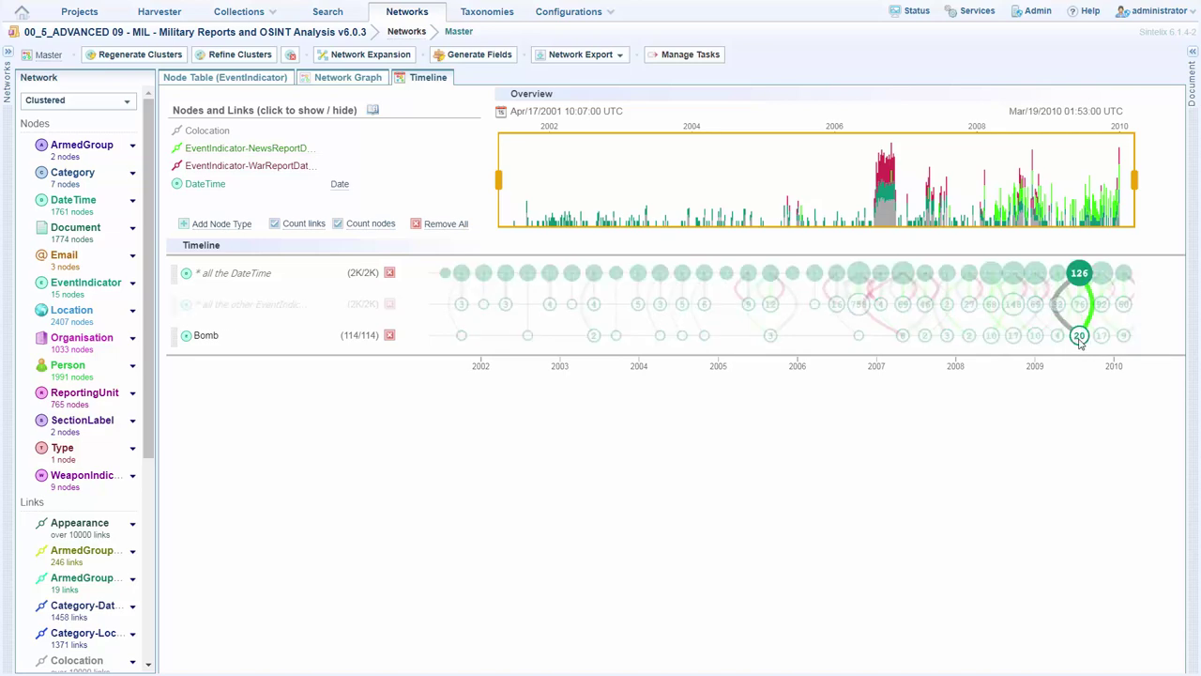
Open Bomb from its 2009 timeline group in the network graph, with its ten date neighbours.
{"action": "left_click", "coordinate": [1080, 336]}
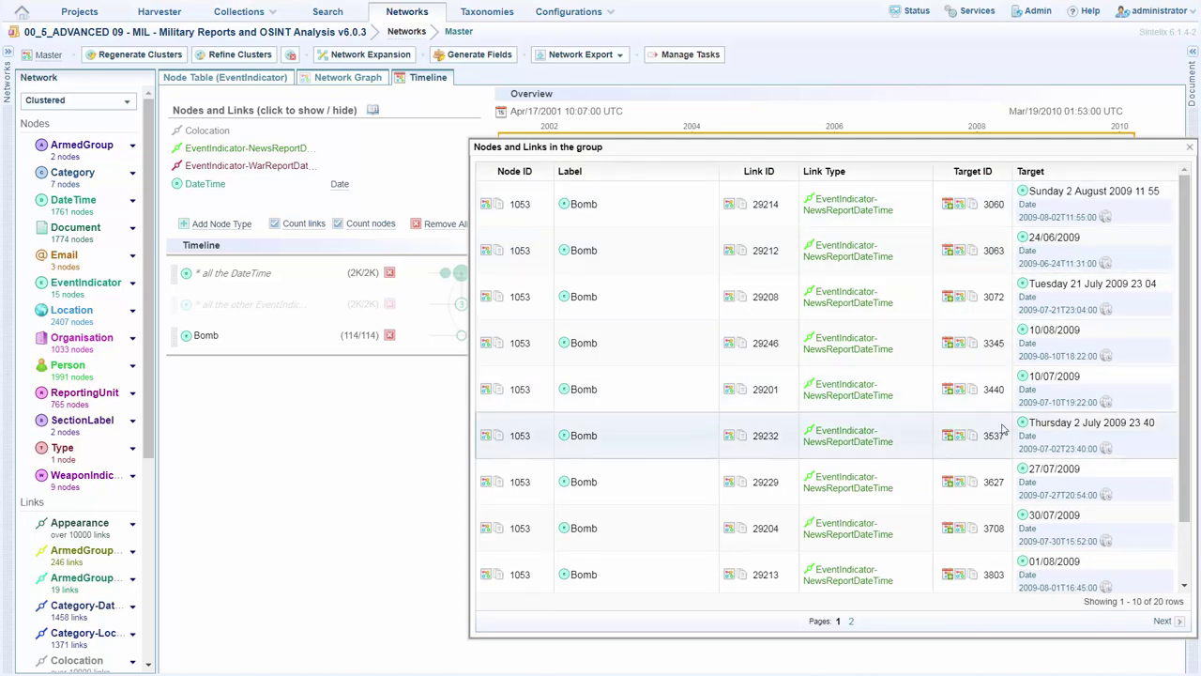
{"action": "left_click", "coordinate": [486, 203]}
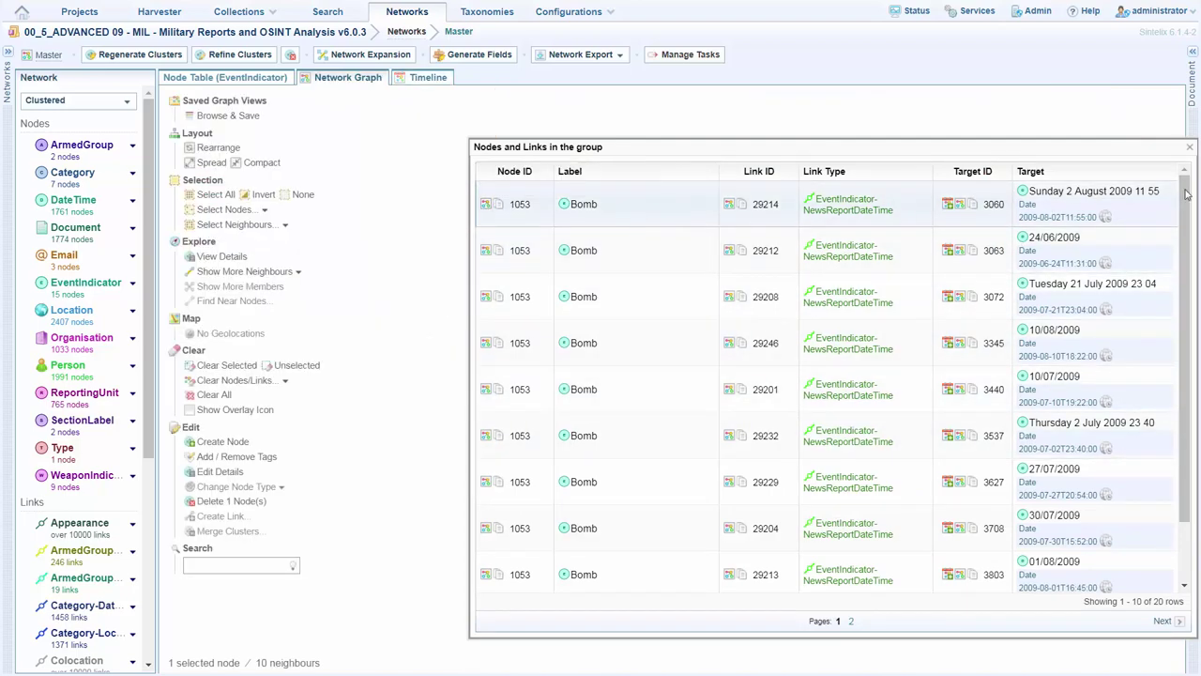
{"action": "left_click", "coordinate": [1189, 149]}
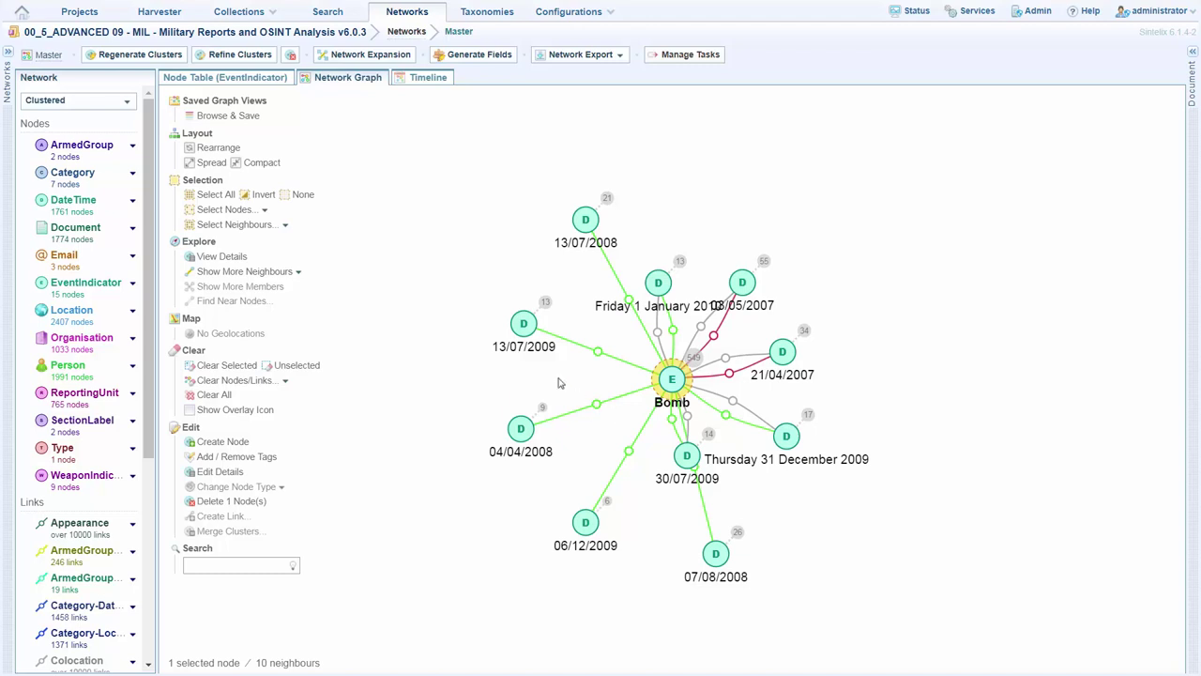
Invert the selection to the date nodes and expand their 21 Location neighbours.
{"action": "left_click", "coordinate": [254, 198]}
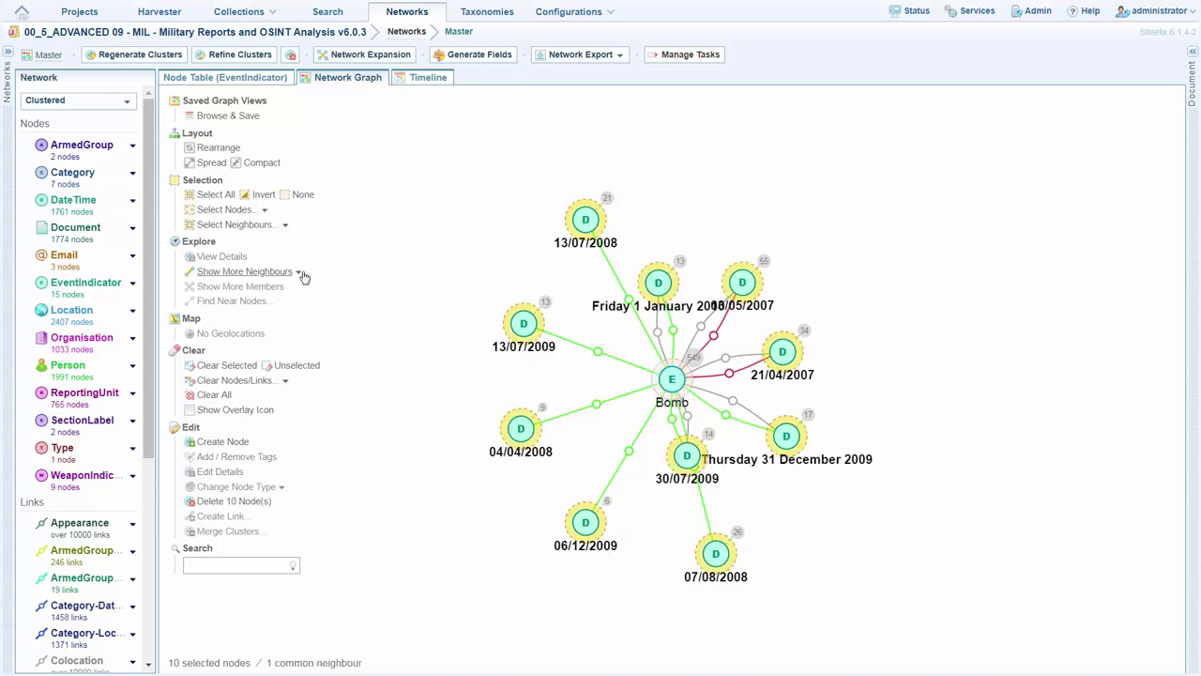
{"action": "left_click", "coordinate": [300, 274]}
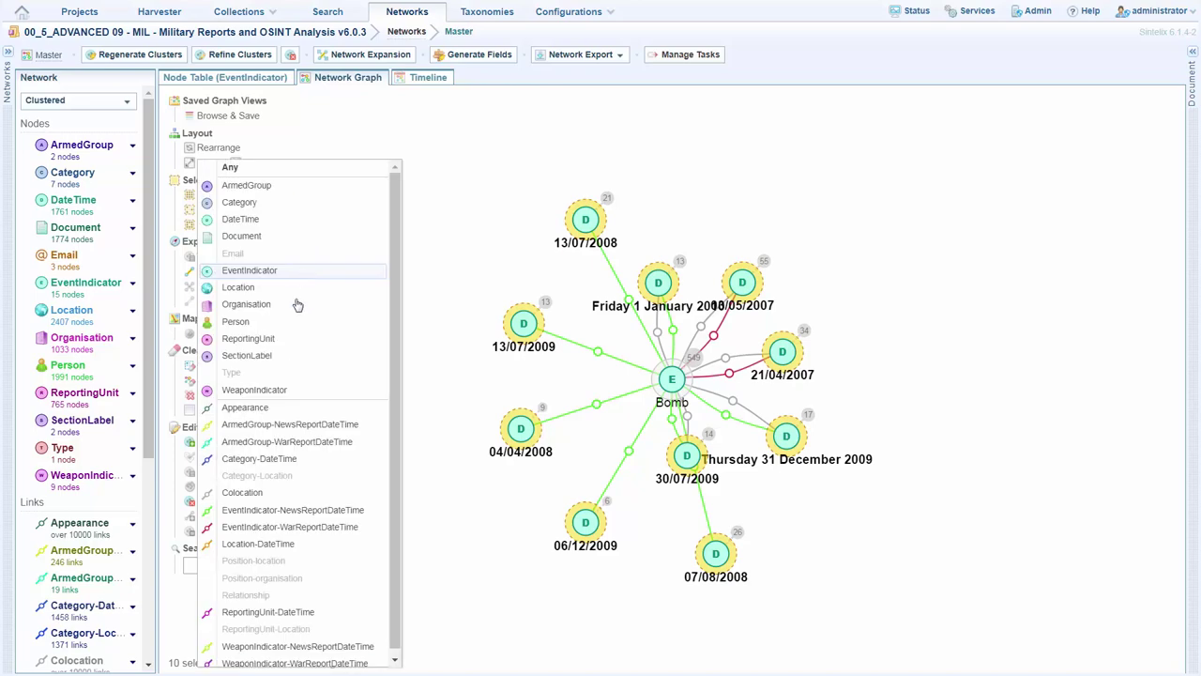
{"action": "left_click", "coordinate": [238, 289]}
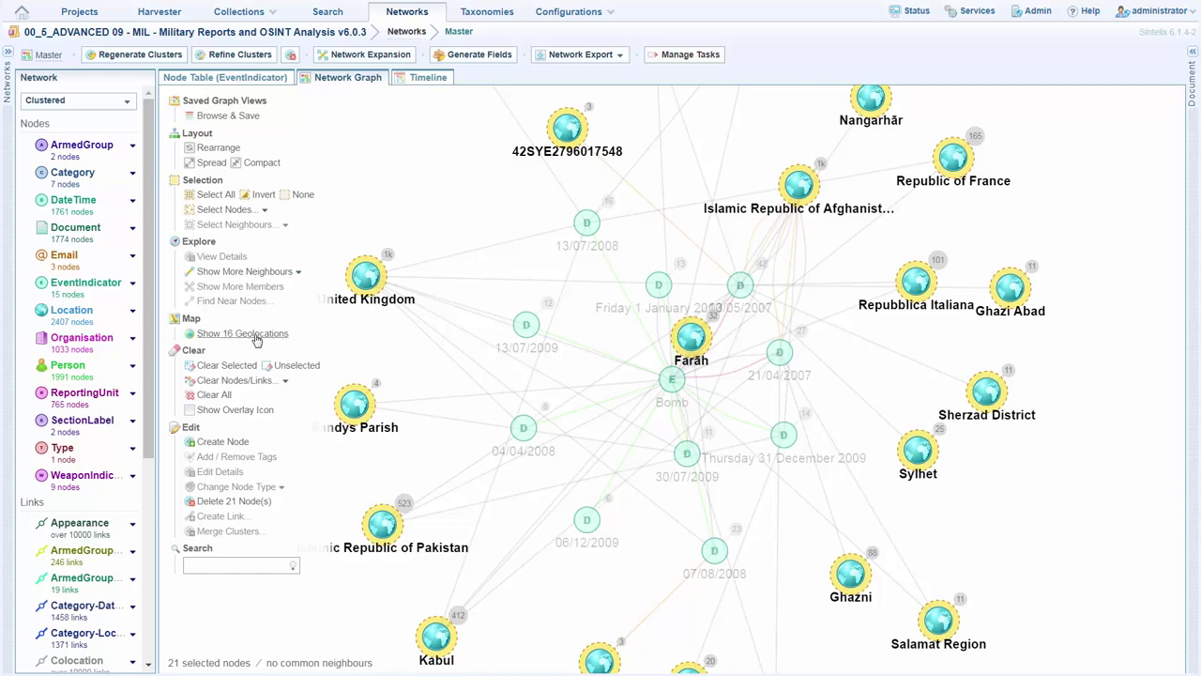
Map the 16 geolocations, zoom in on Afghanistan, and select the Farah and Afghanistan markers.
{"action": "left_click", "coordinate": [242, 334]}
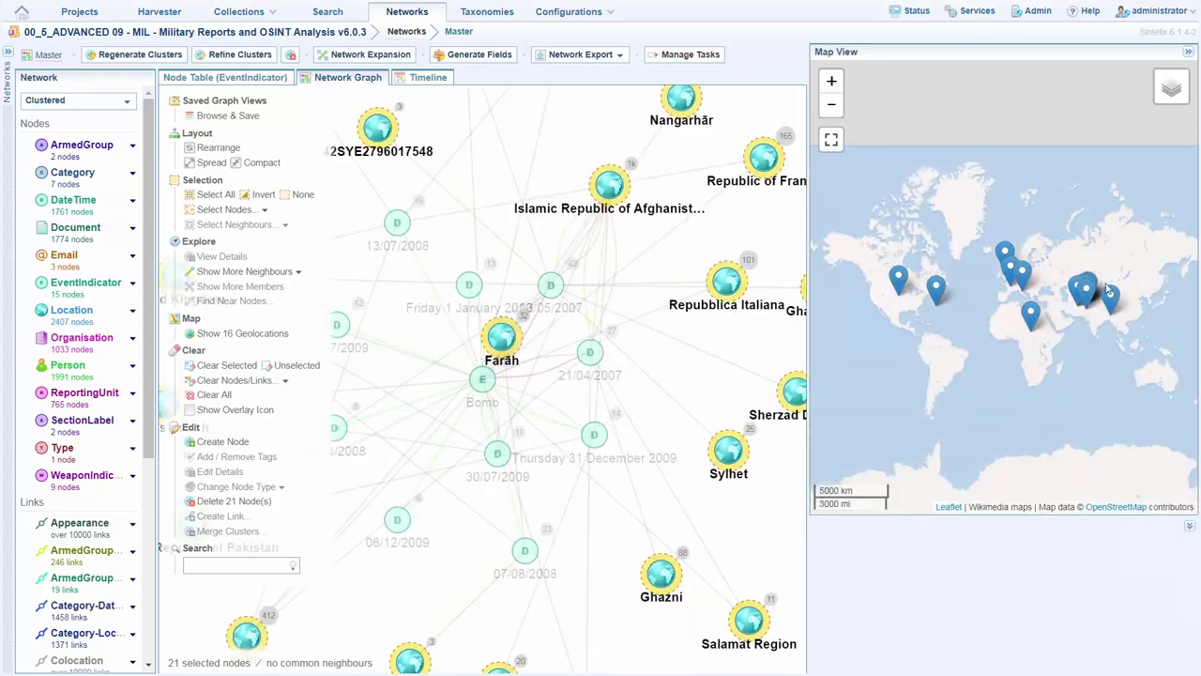
{"action": "scroll", "coordinate": [1084, 305], "scroll_direction": "up", "scroll_amount": 1}
{"action": "scroll", "coordinate": [1084, 305], "scroll_direction": "up", "scroll_amount": 3}
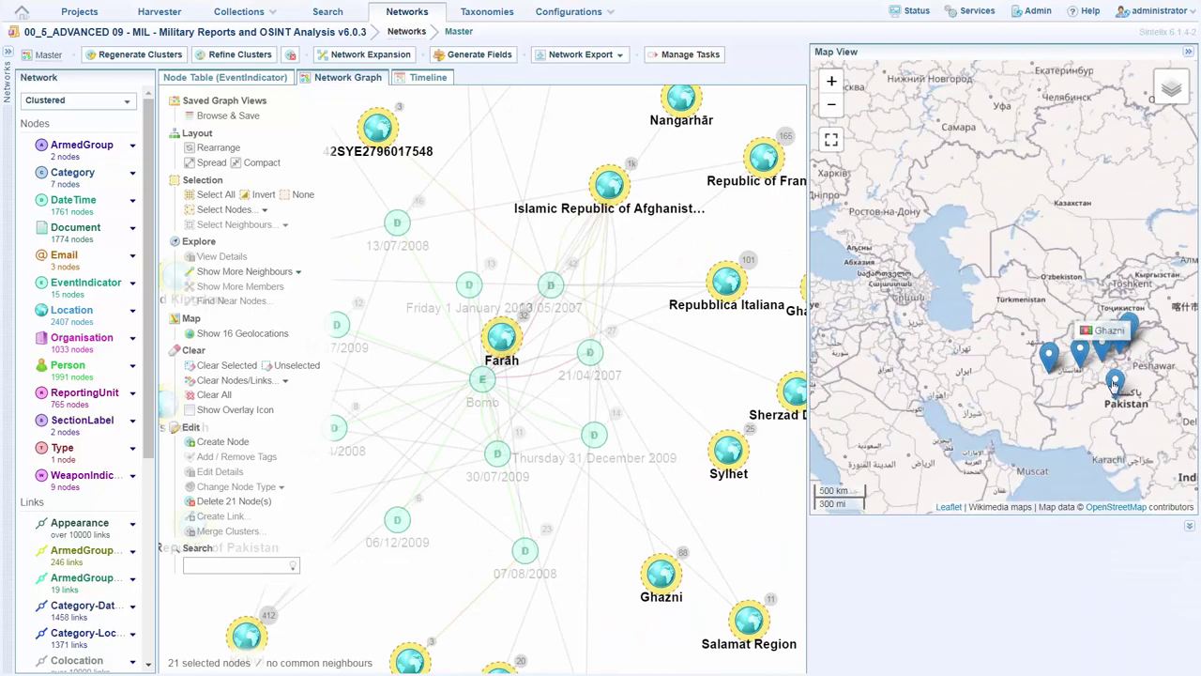
{"action": "left_click_drag", "start_coordinate": [1072, 381], "coordinate": [1033, 387]}
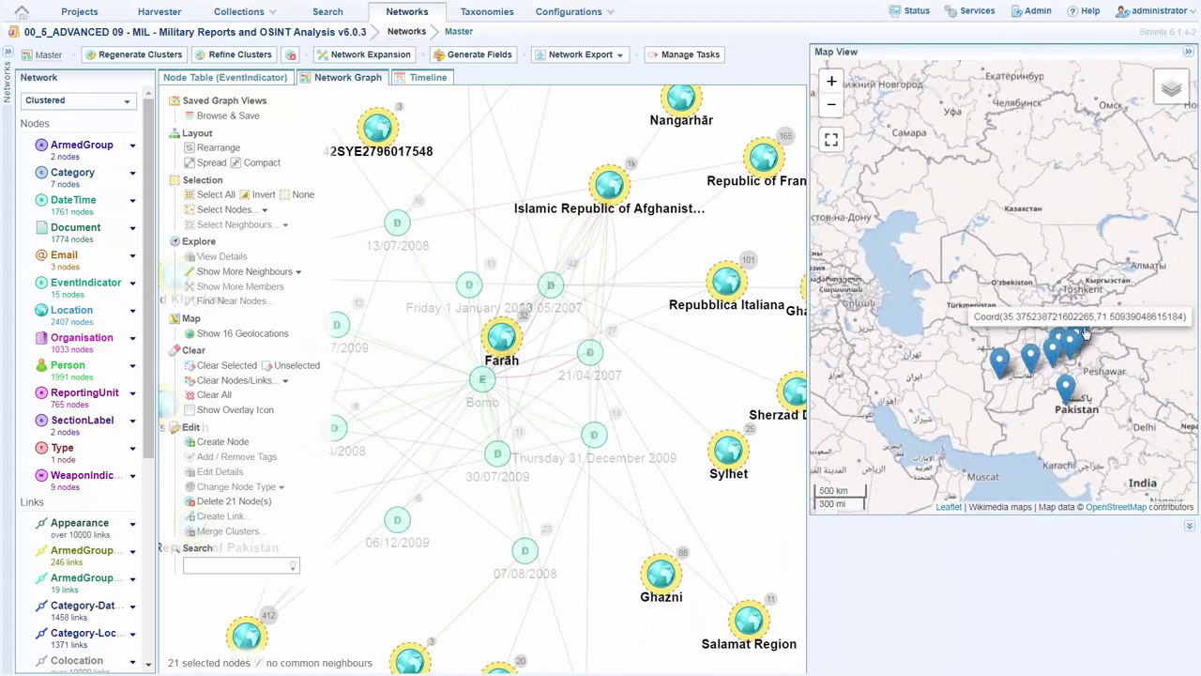
{"action": "left_click", "coordinate": [995, 361]}
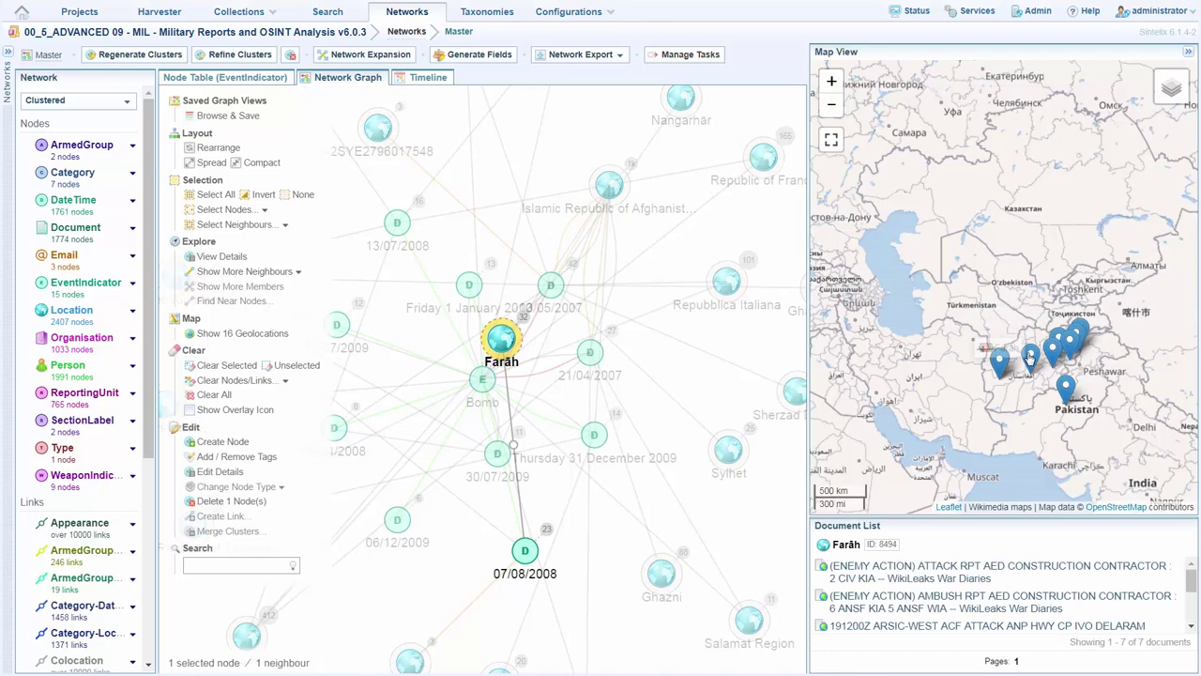
{"action": "left_click", "coordinate": [1054, 355]}
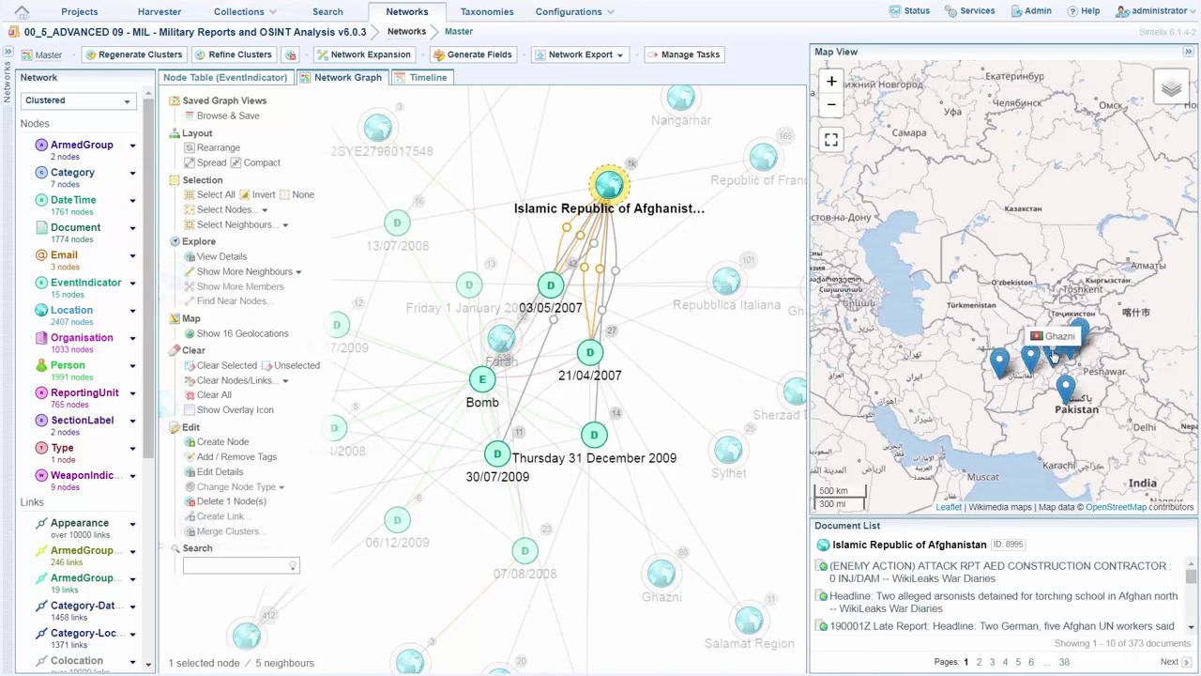